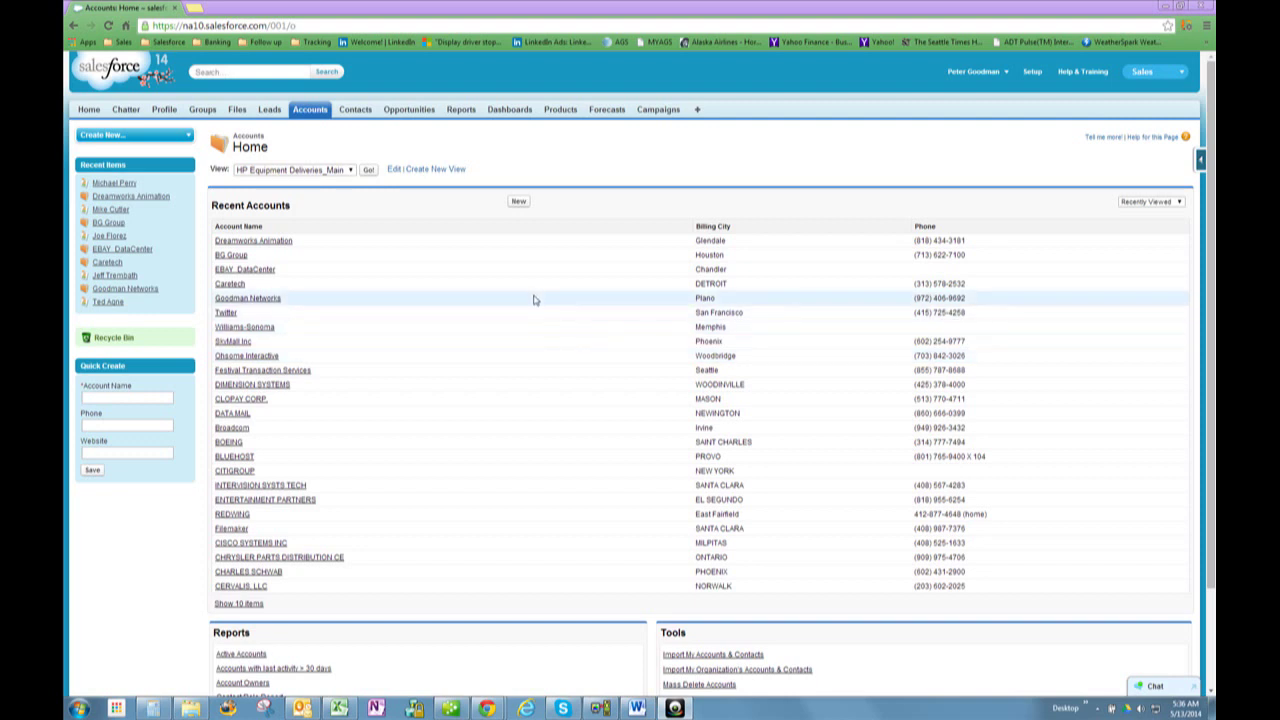
Step: Open the Dreamworks Animation account from the HP Equipment Deliveries_Main account view
click(368, 170)
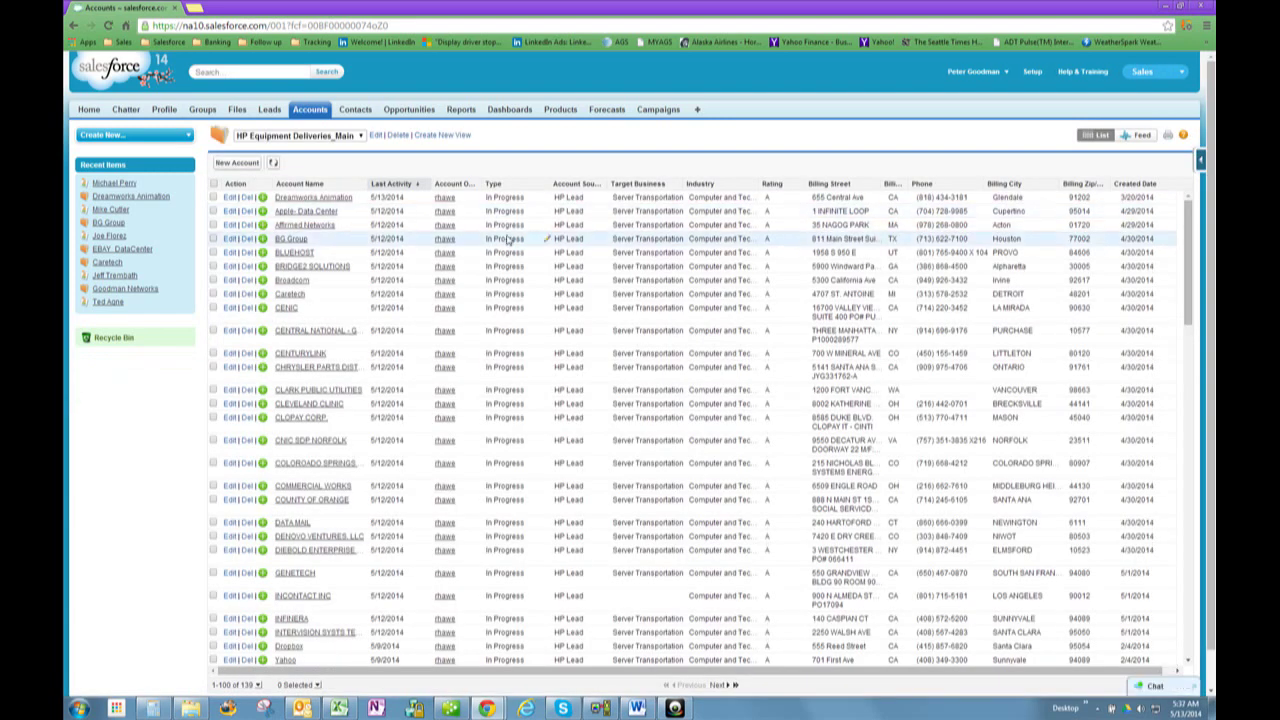
click(317, 200)
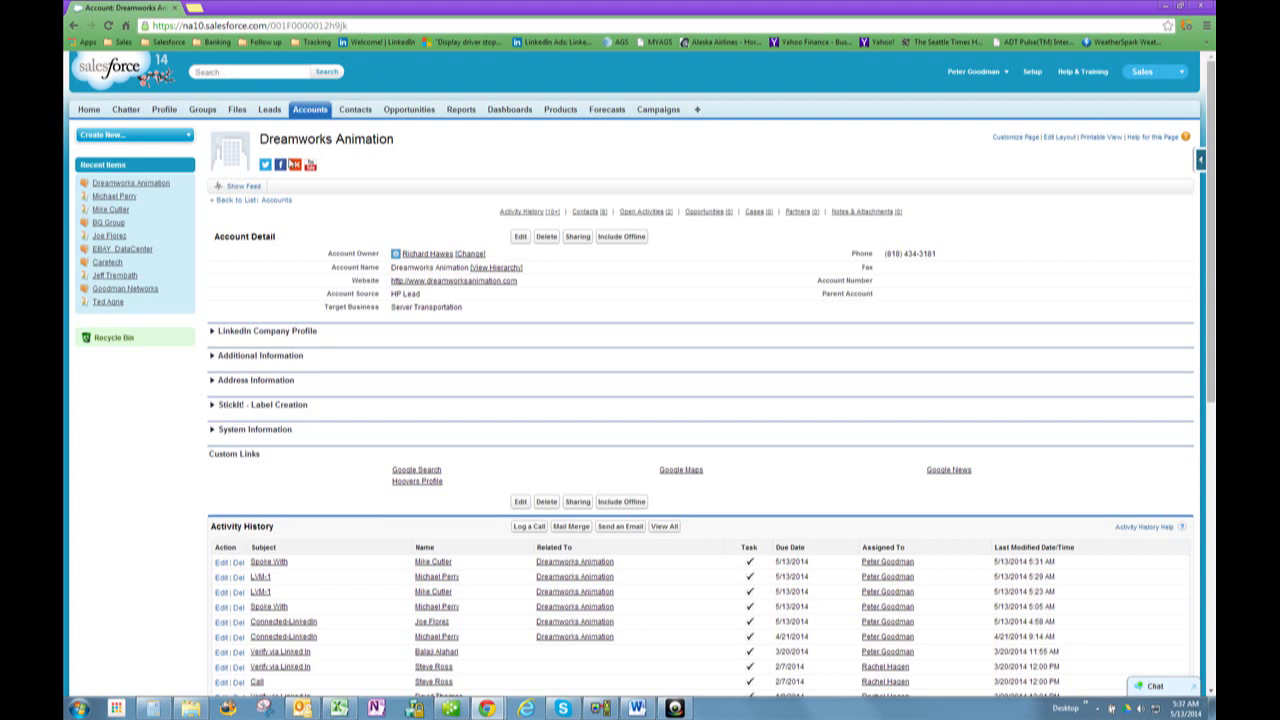
scroll(405, 229, down, 2)
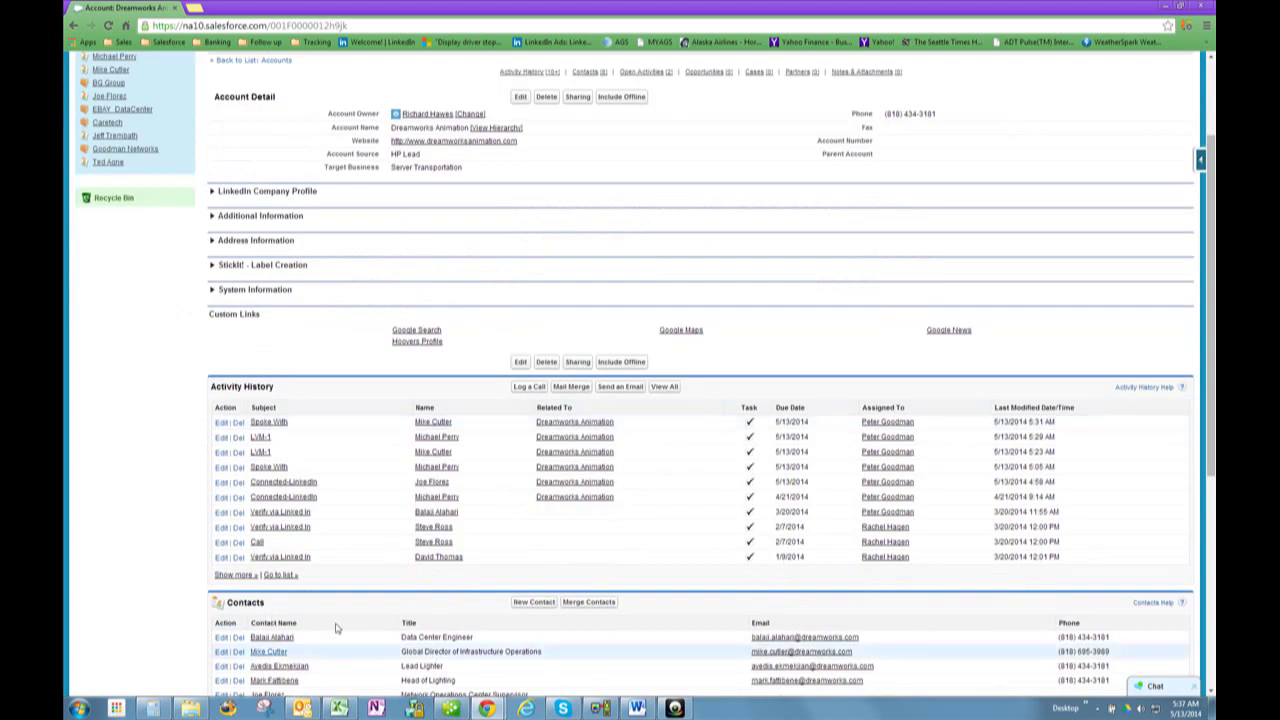
scroll(345, 258, up, 2)
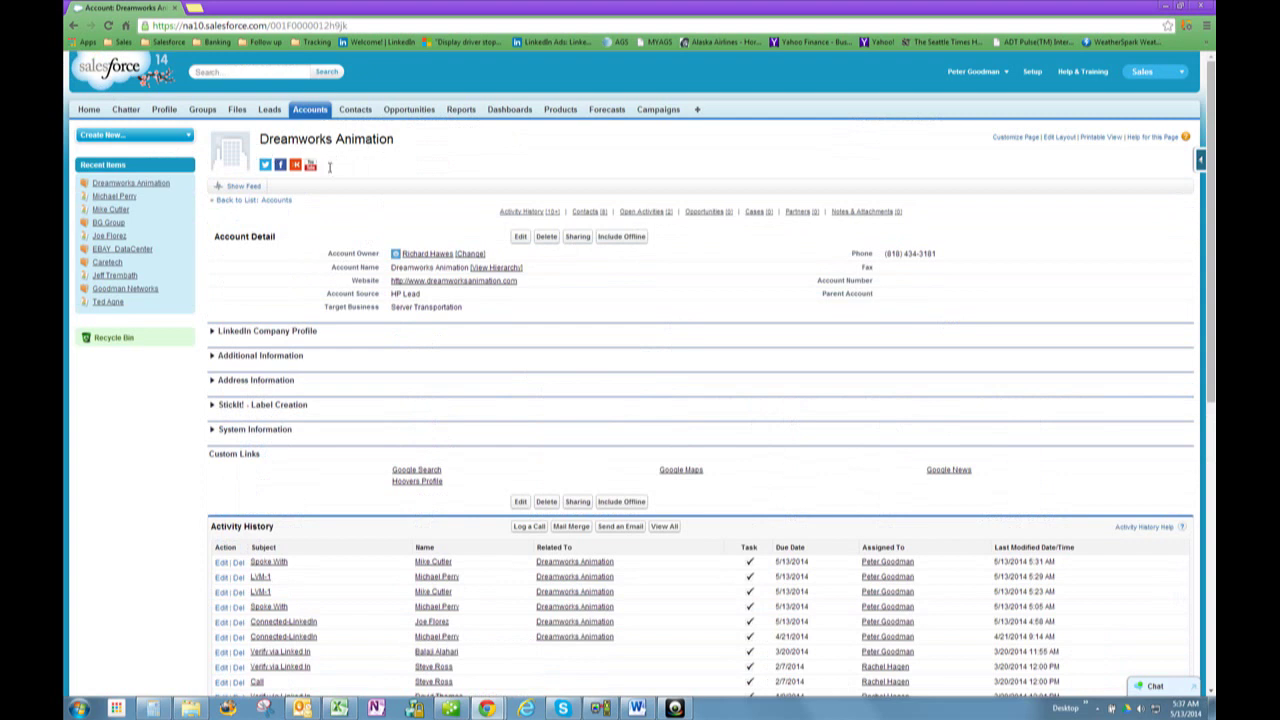
Step: Start a call log for the account's Asset Management / AT receiving contact and relate it to the account Dreamworks Animation
scroll(340, 190, down, 4)
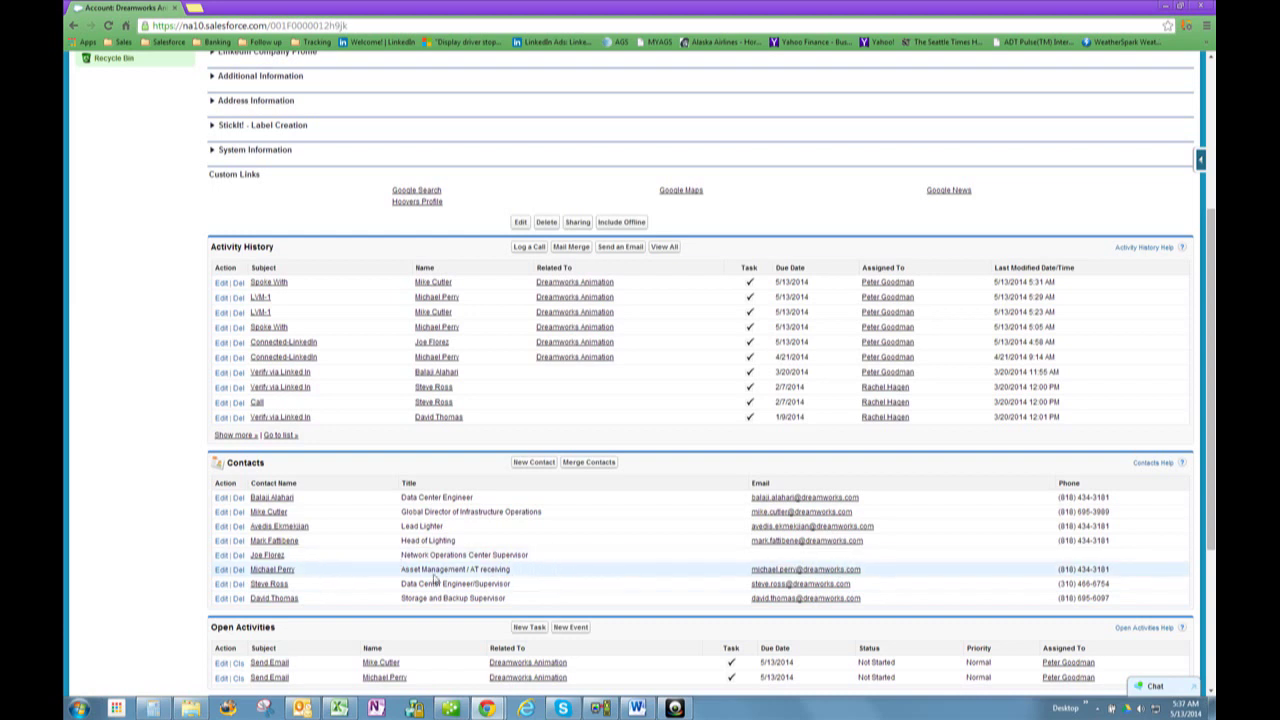
click(272, 569)
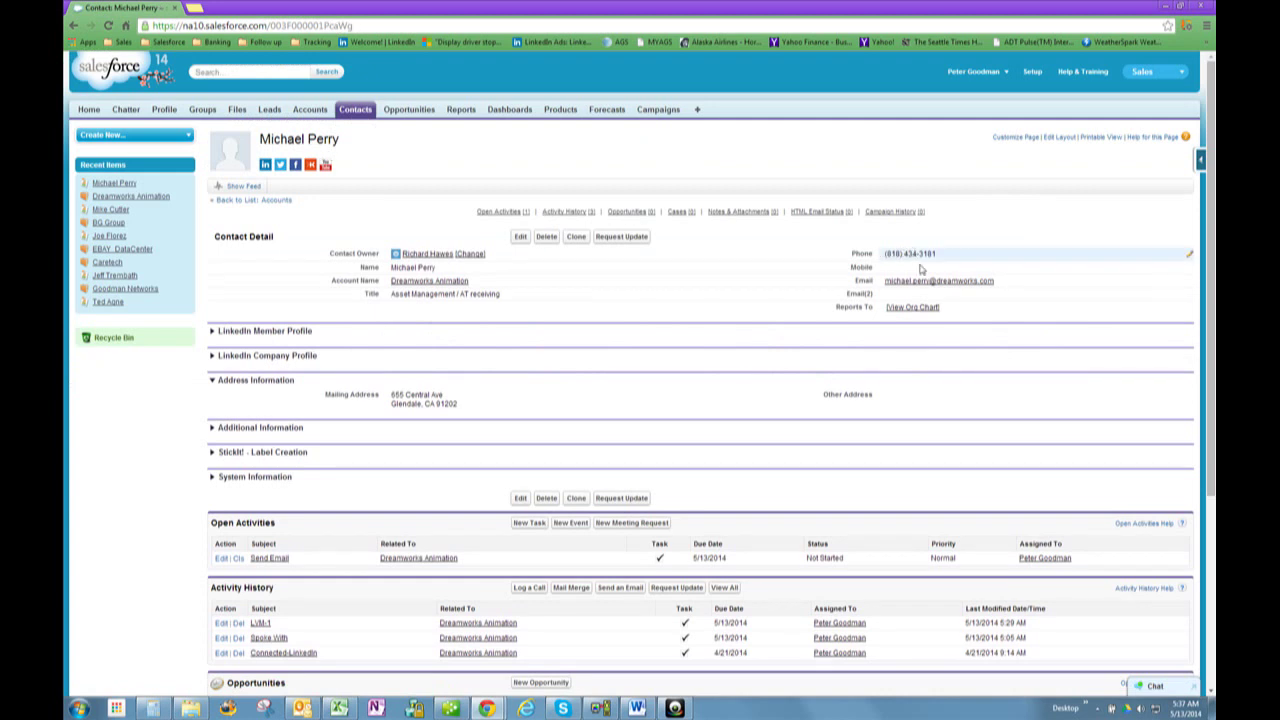
scroll(885, 256, down, 3)
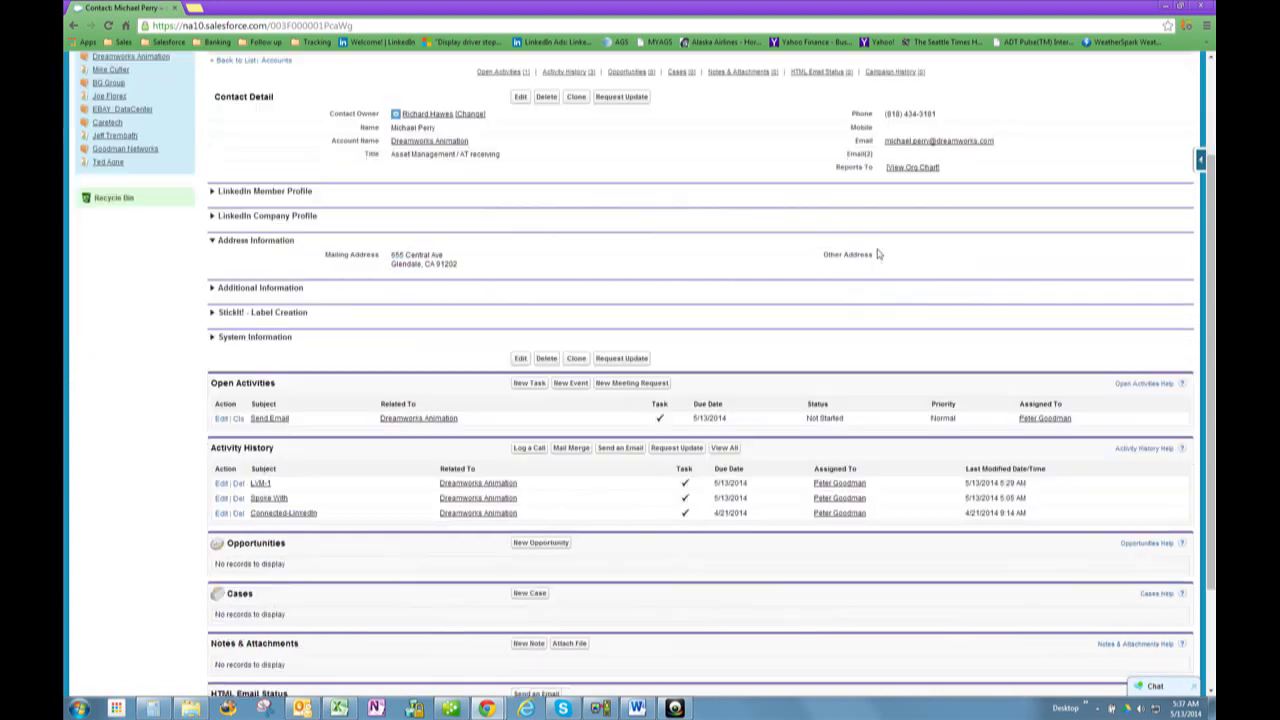
click(522, 448)
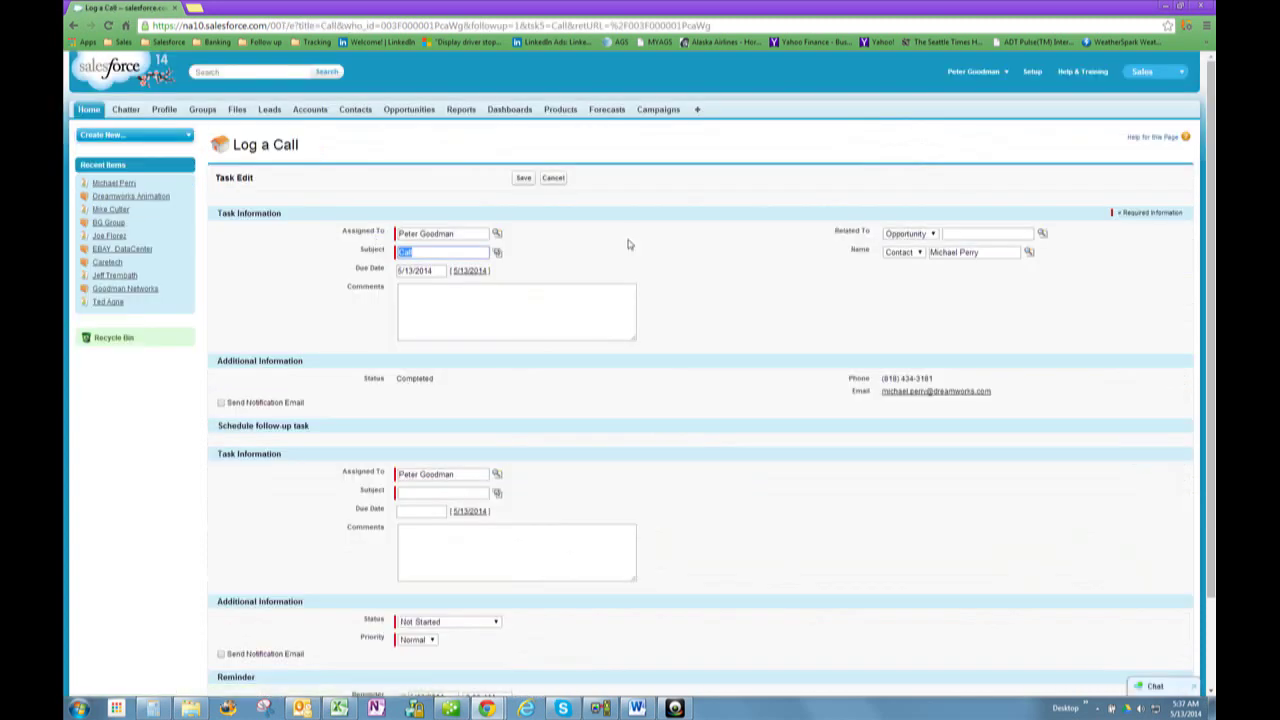
click(925, 236)
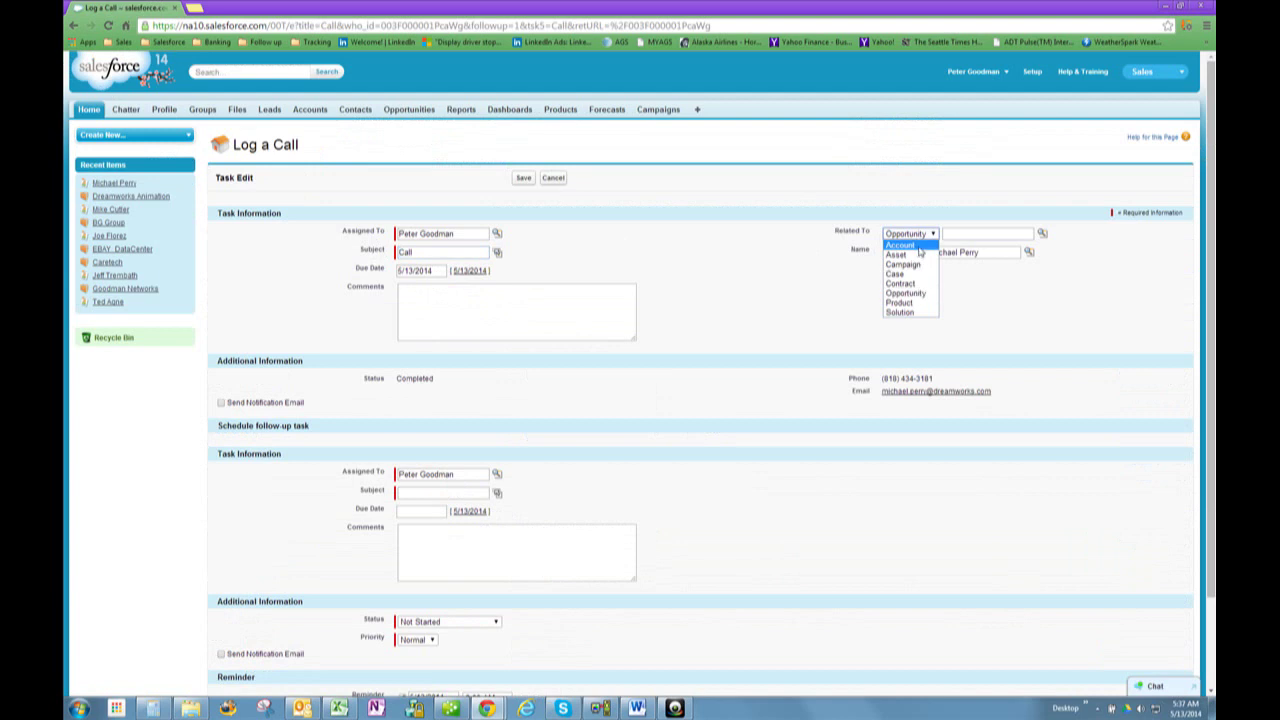
click(920, 249)
click(957, 234)
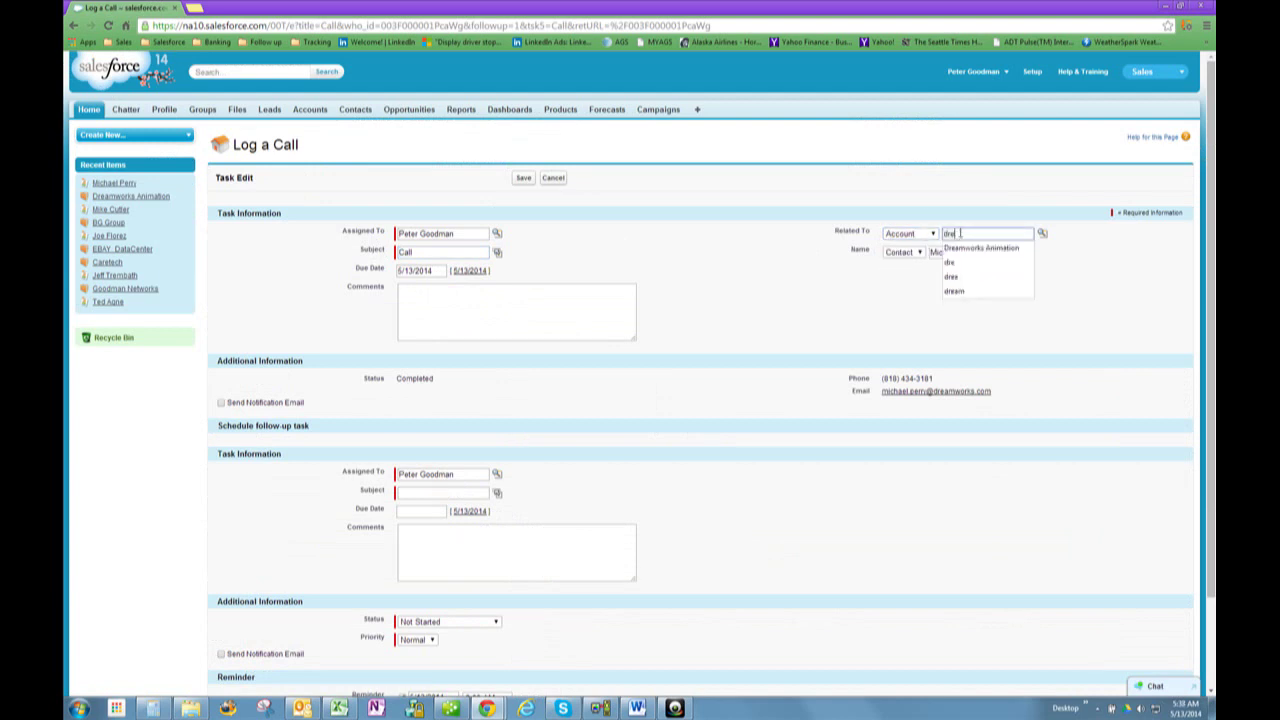
click(962, 246)
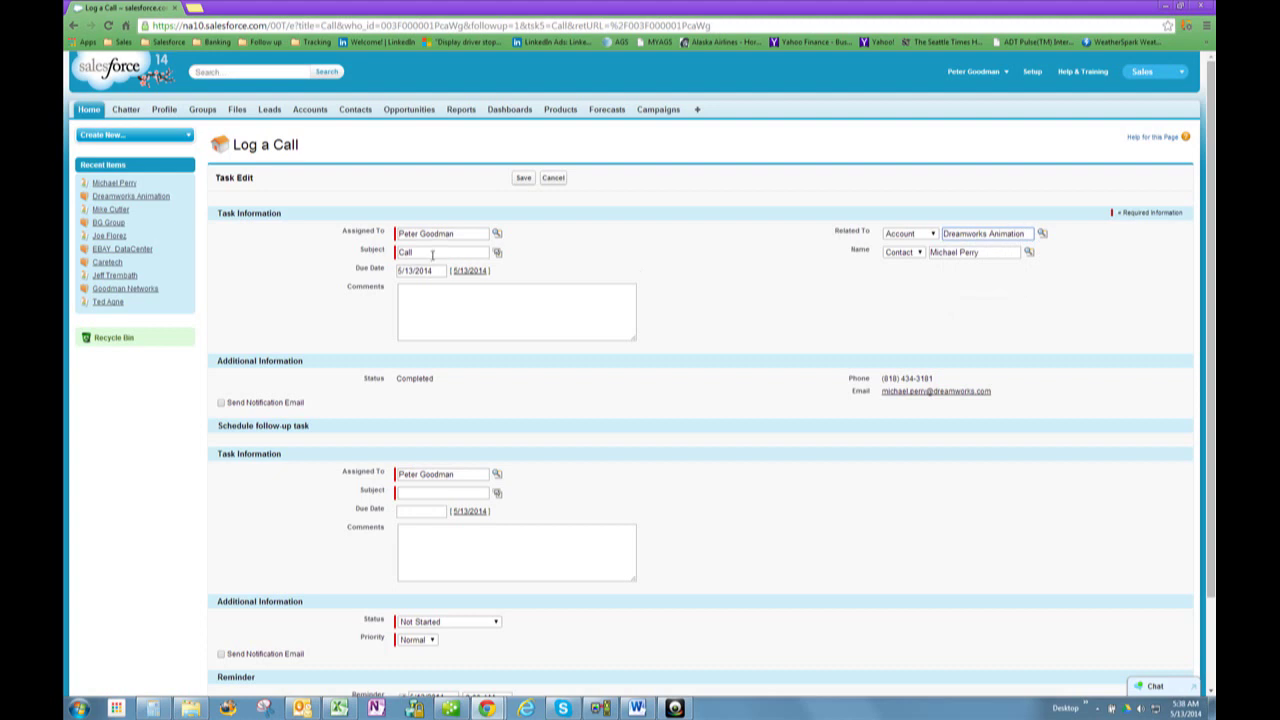
Step: Set the call's subject to LVM-1 and save the call log
drag(432, 254, 344, 244)
text(L)
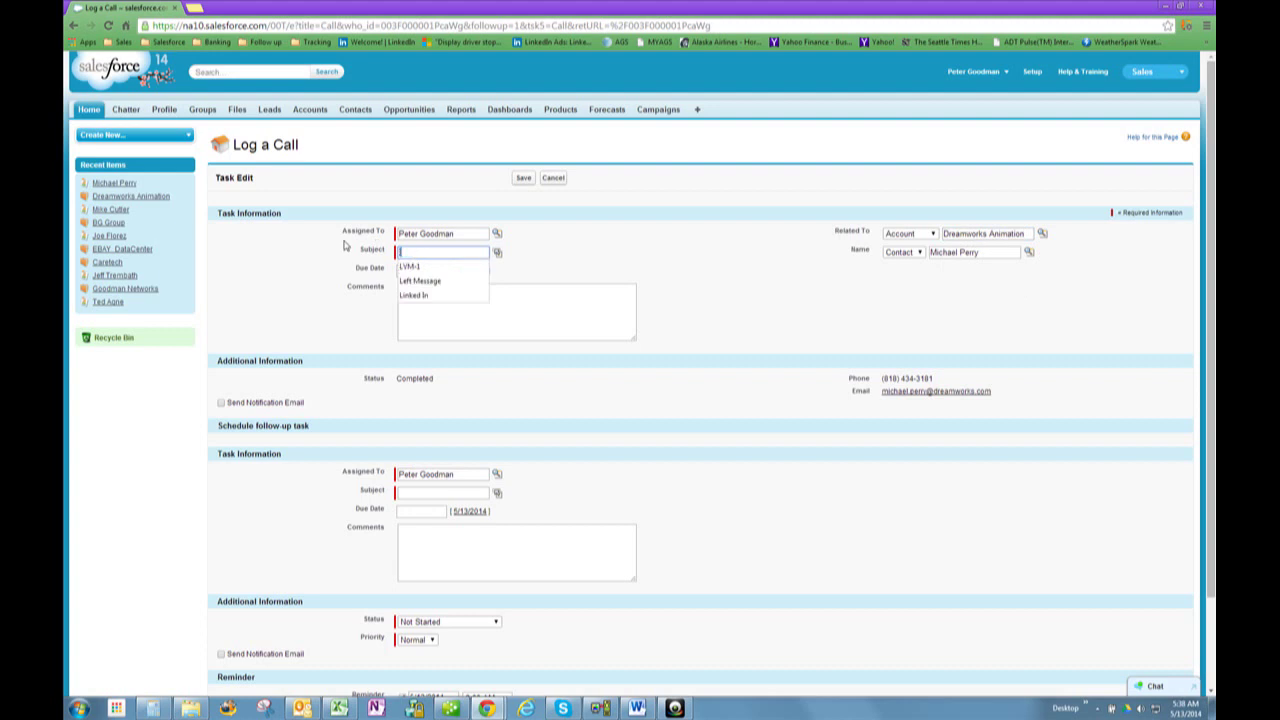
click(436, 266)
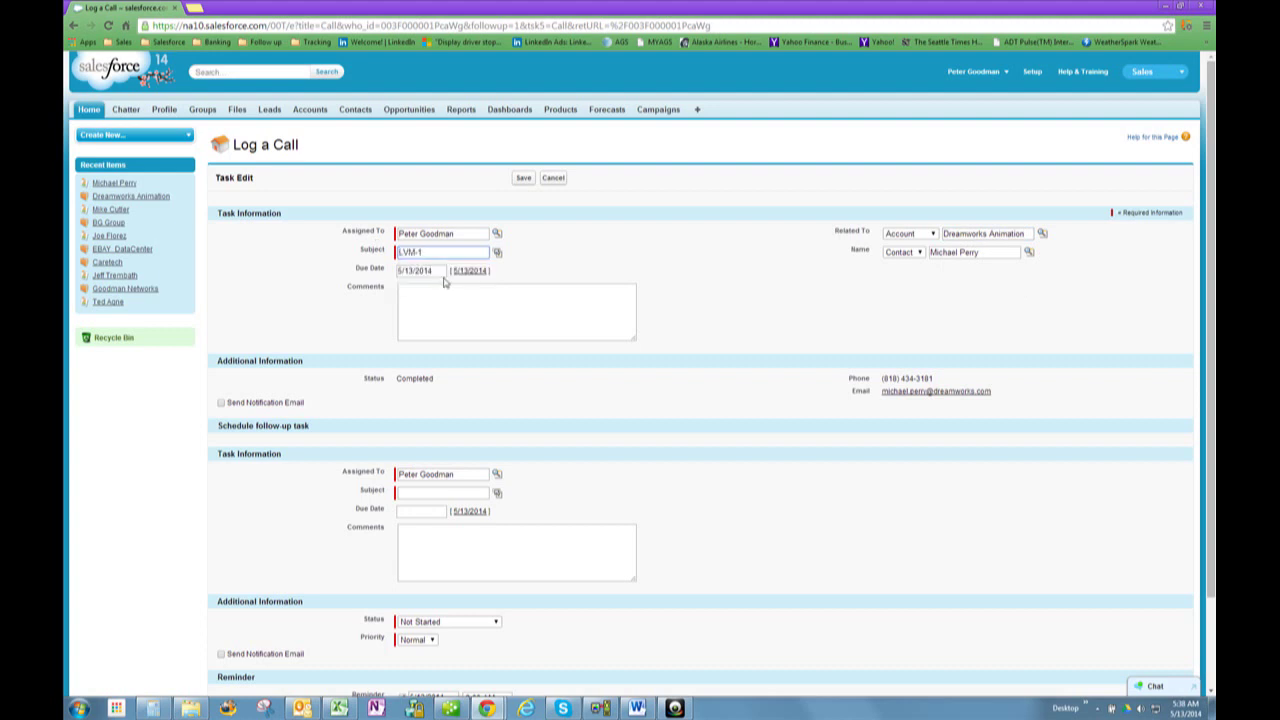
click(518, 180)
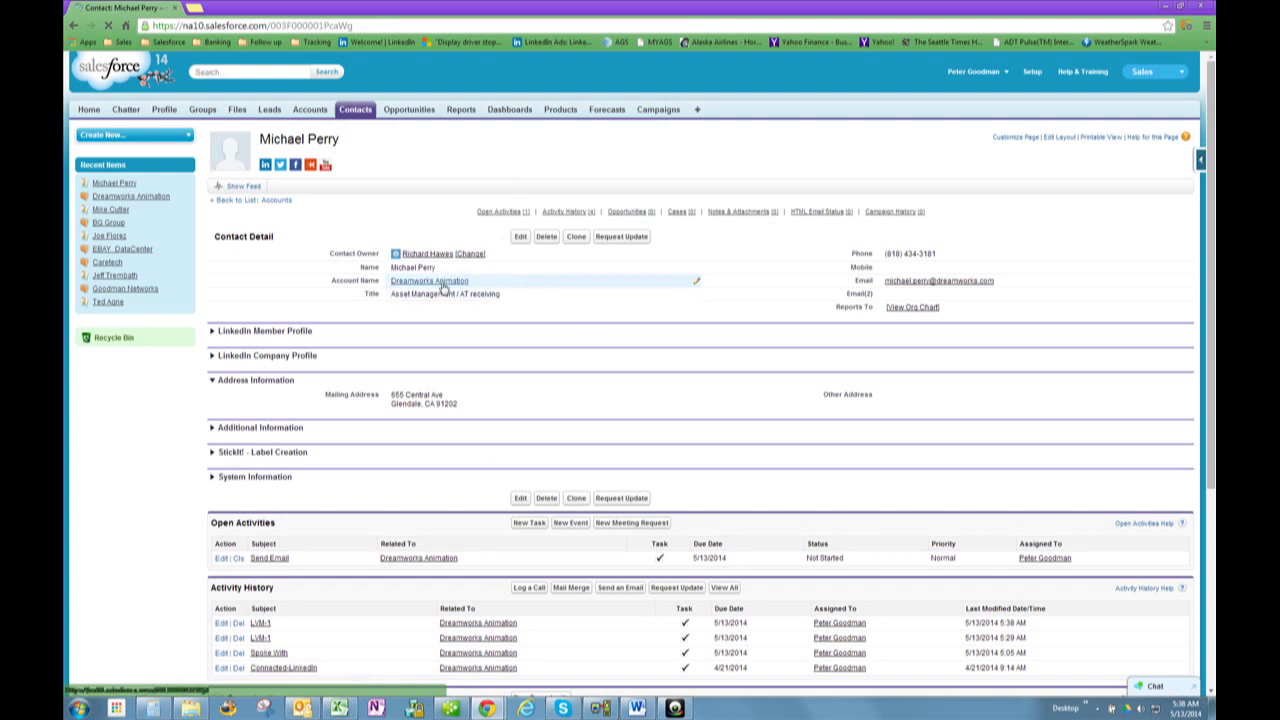
Step: Return to the Dreamworks Animation account, edit it with the Type In Progress and save it
mouse_move(443, 287)
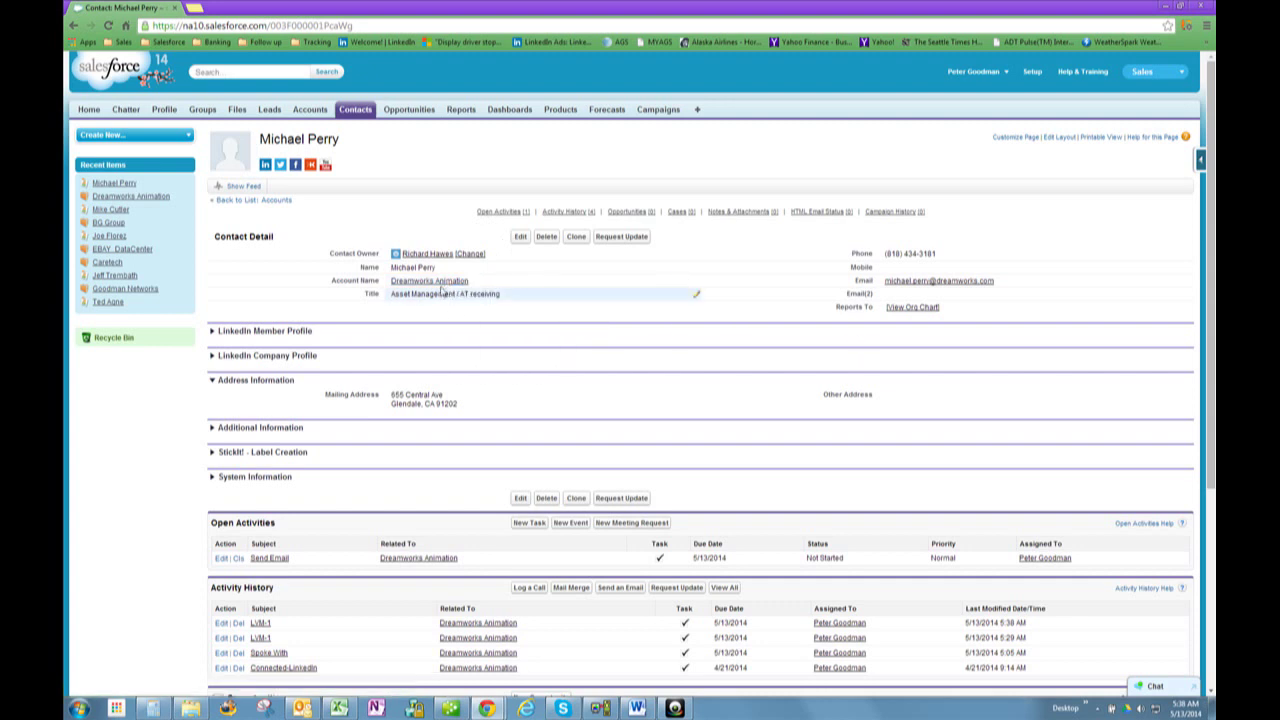
click(410, 281)
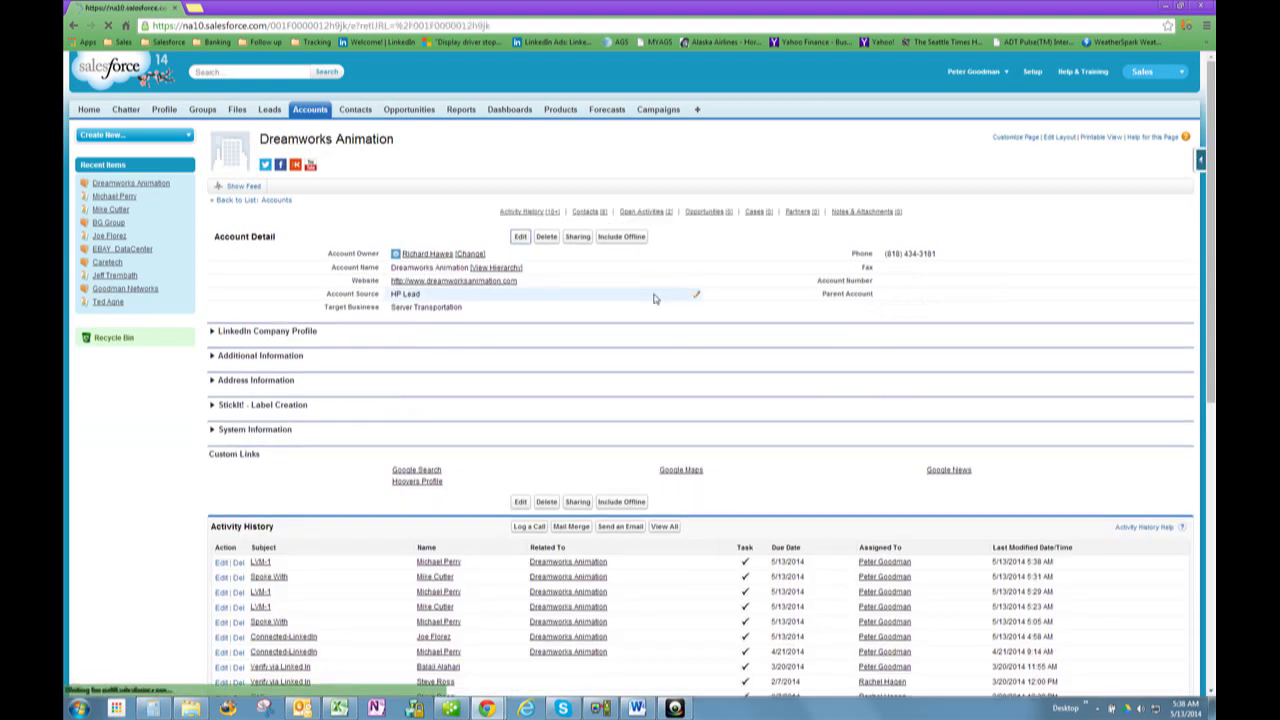
click(432, 341)
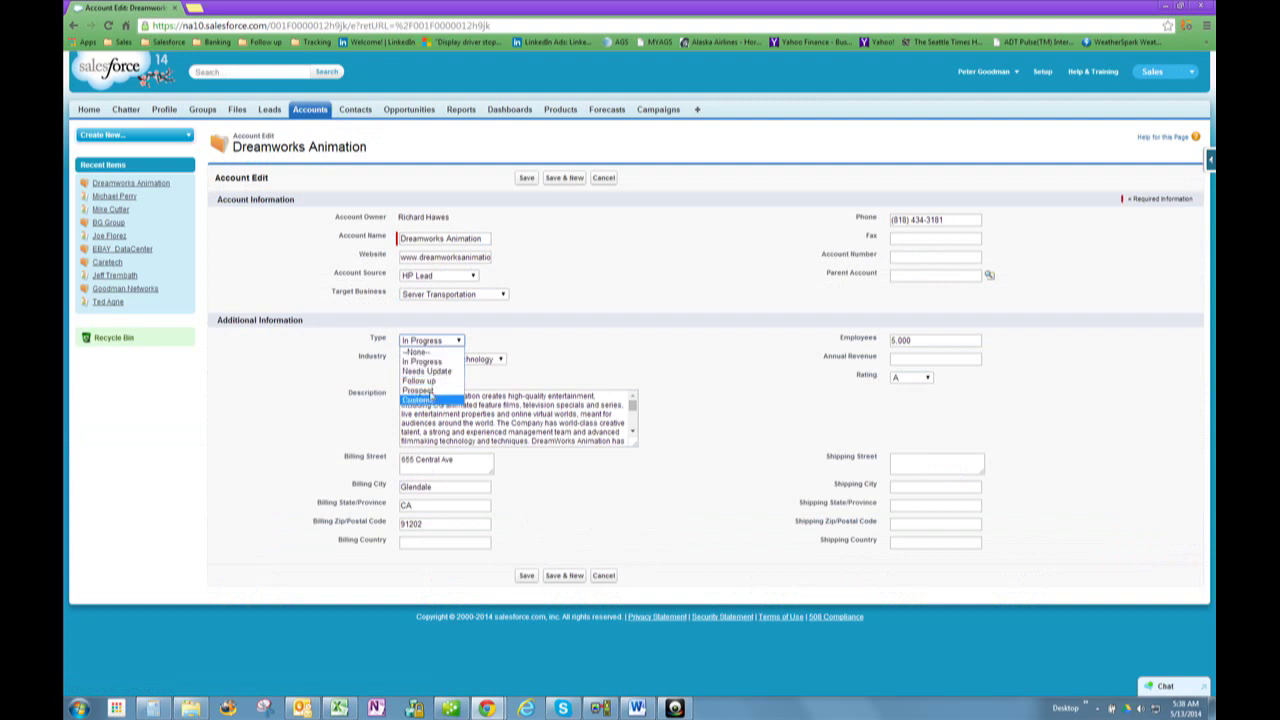
click(436, 340)
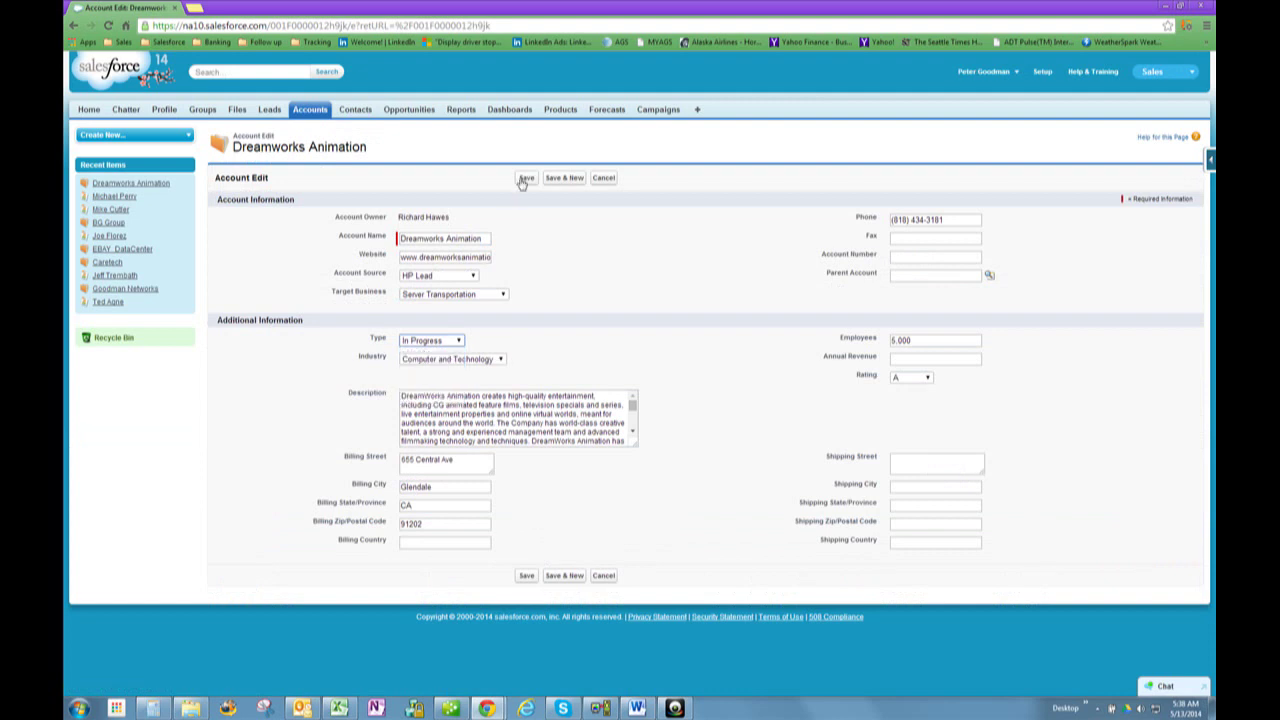
click(525, 178)
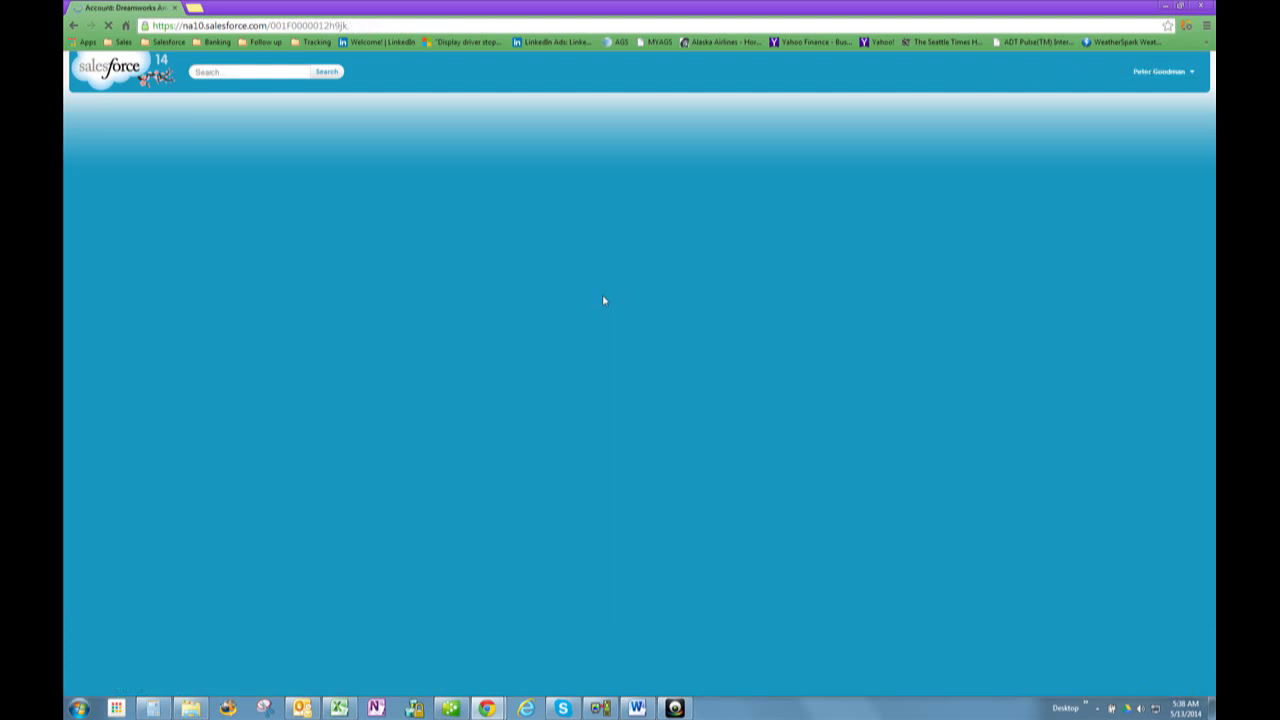
Step: Start a call log for the account's Global Director of Infrastructure Operations and relate it to the account Dreamworks Animation
scroll(594, 331, down, 3)
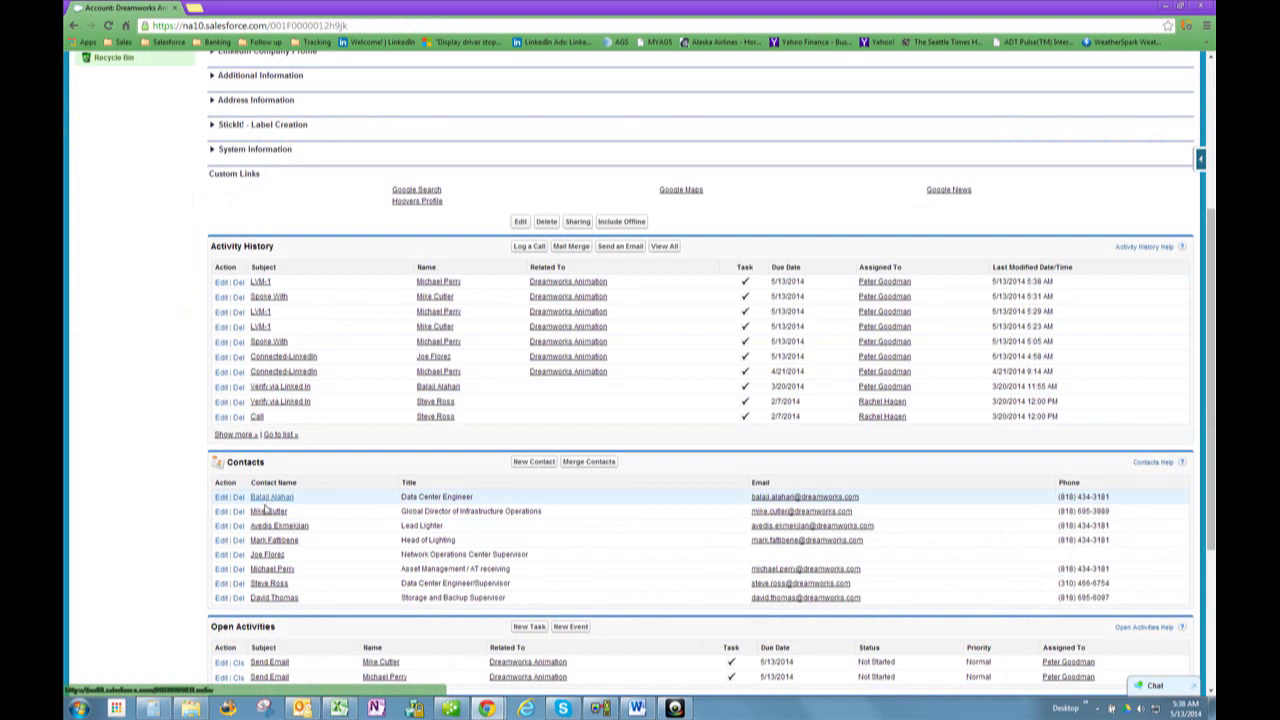
click(268, 512)
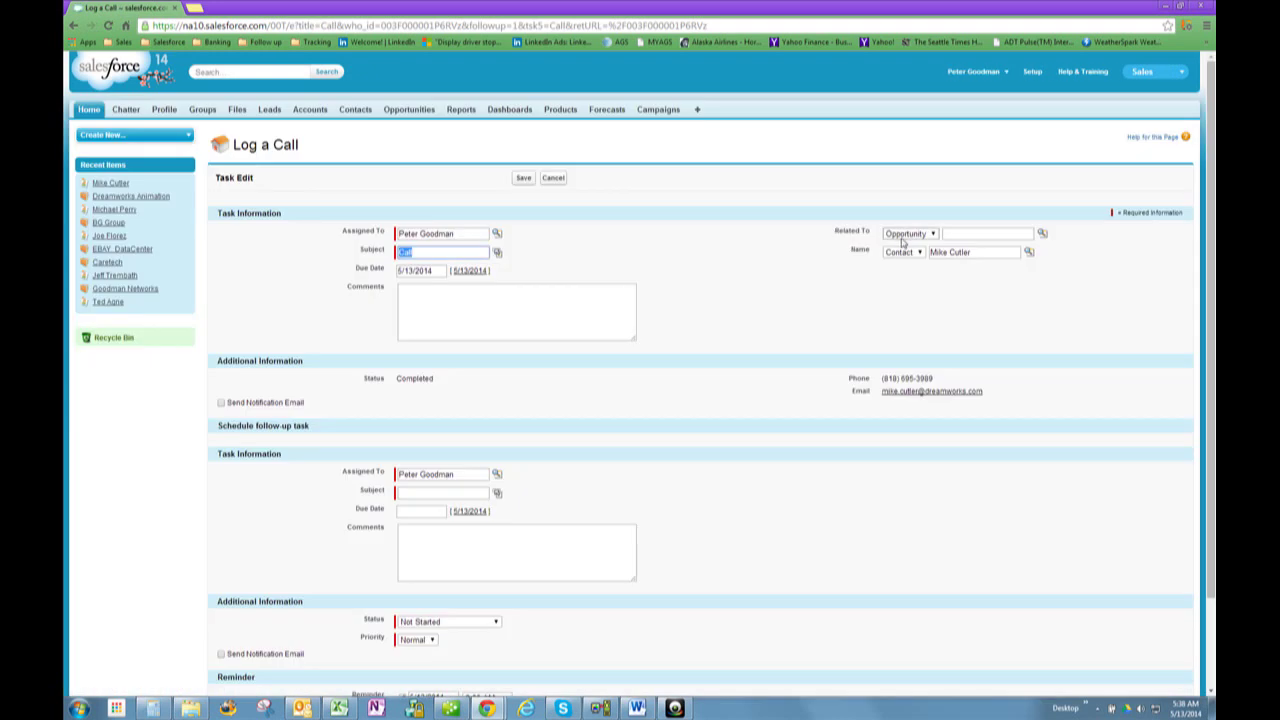
click(903, 236)
click(905, 244)
click(960, 234)
text(de)
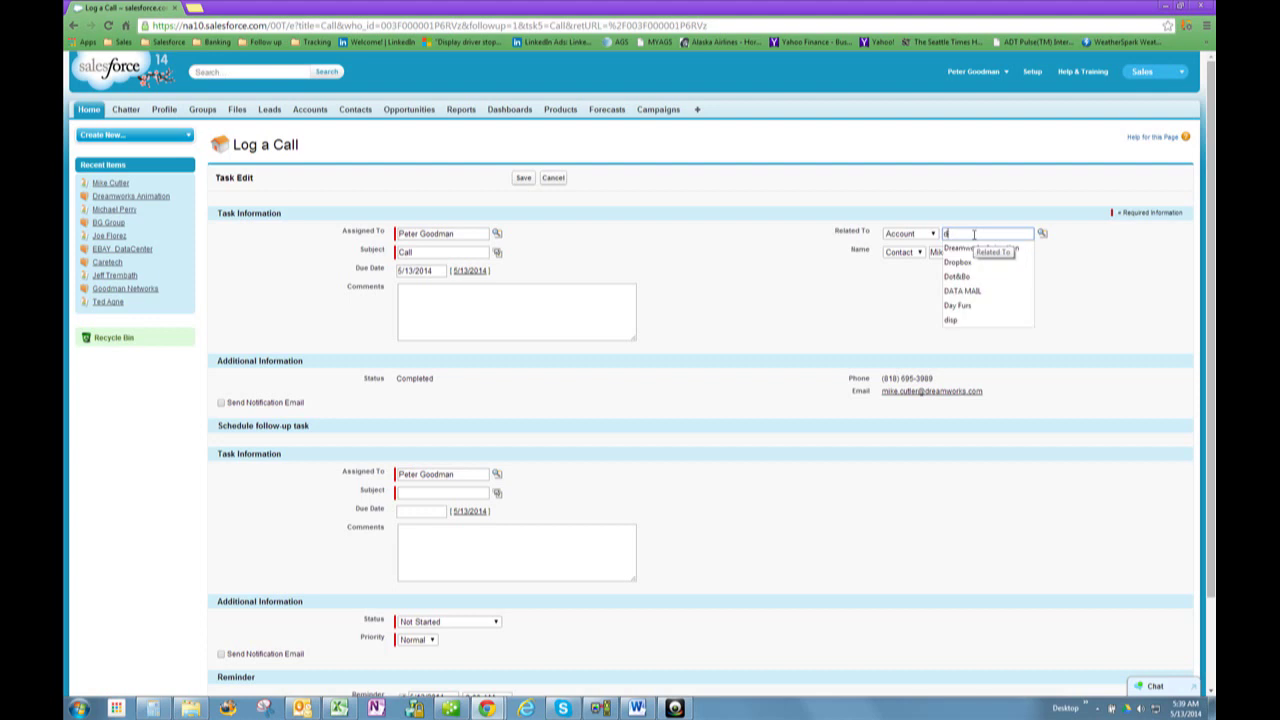
click(991, 247)
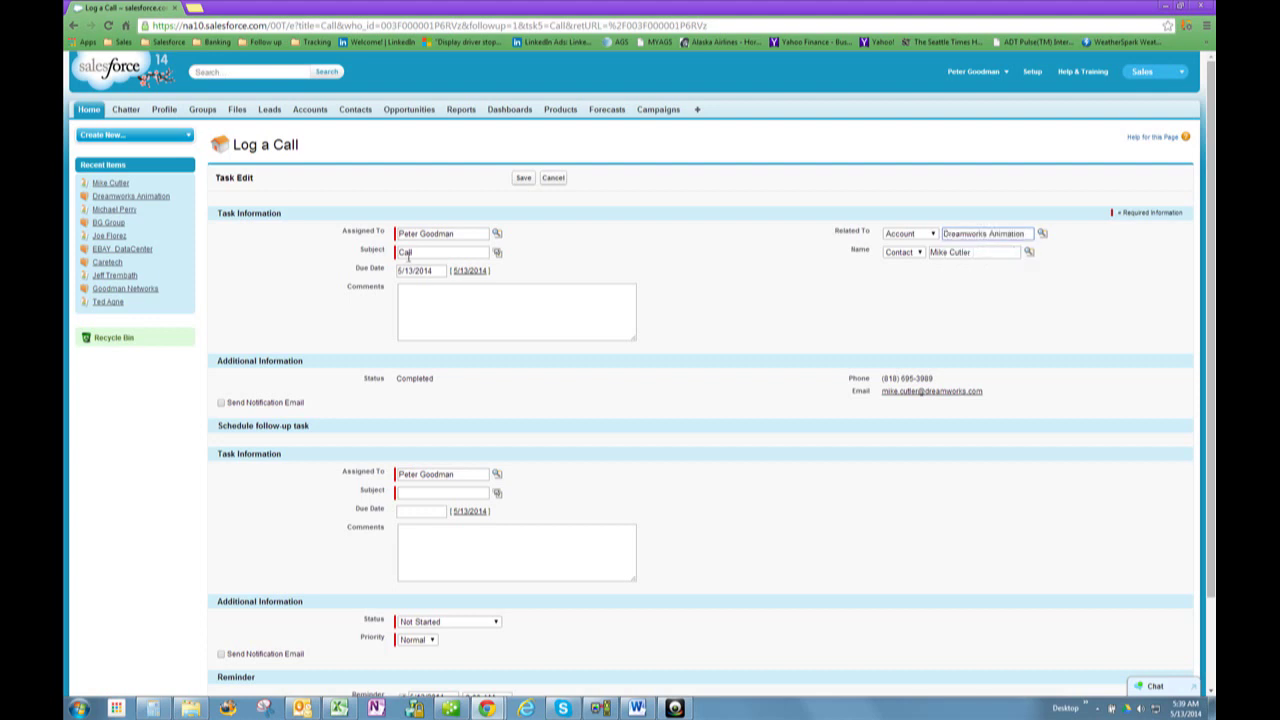
Step: Set the call's subject to Spoke With and comment that the contact states service is ok, please send infor on ags
double_click(415, 251)
text(sp)
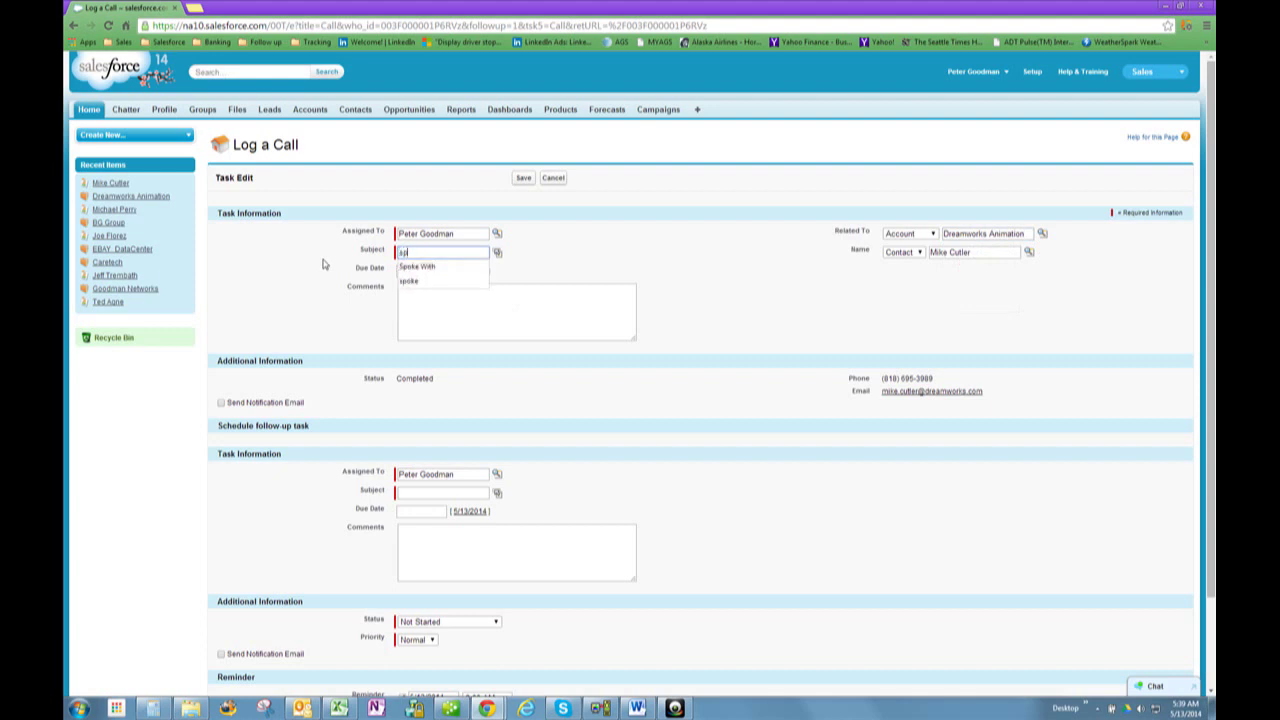
key(Down)
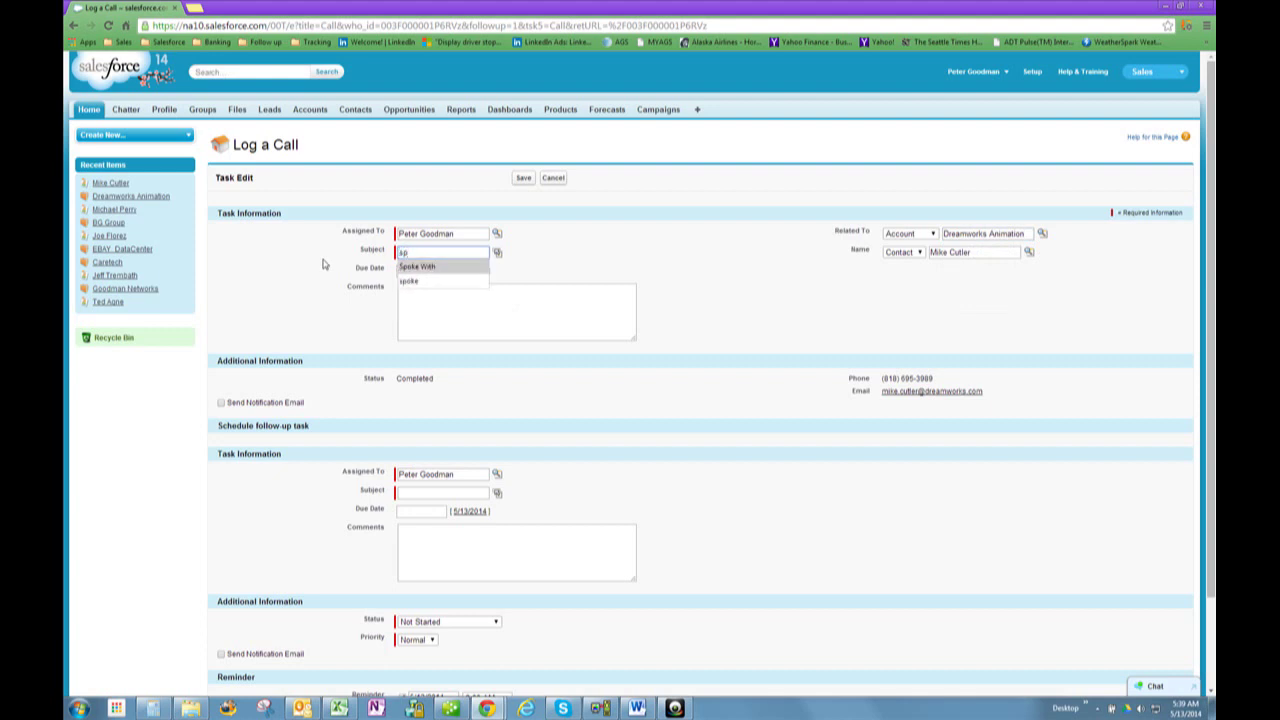
key(Return)
click(451, 288)
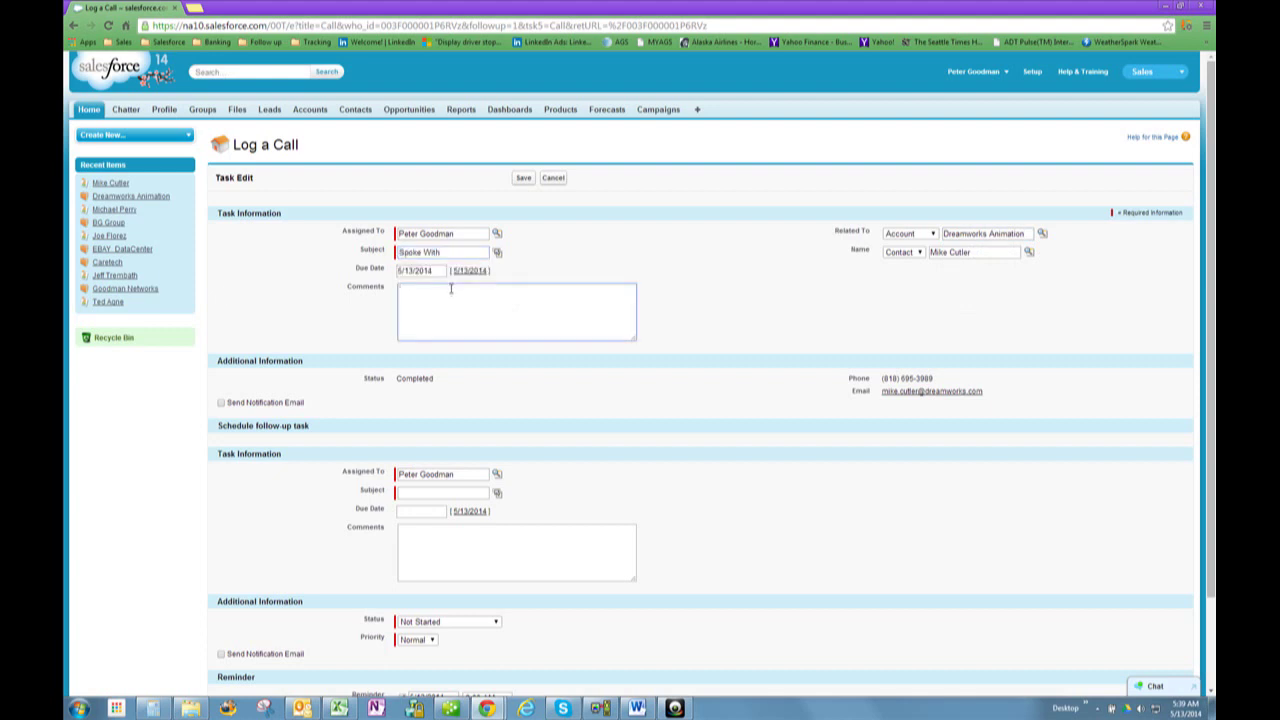
text(mike states sarvice is ok. please send in)
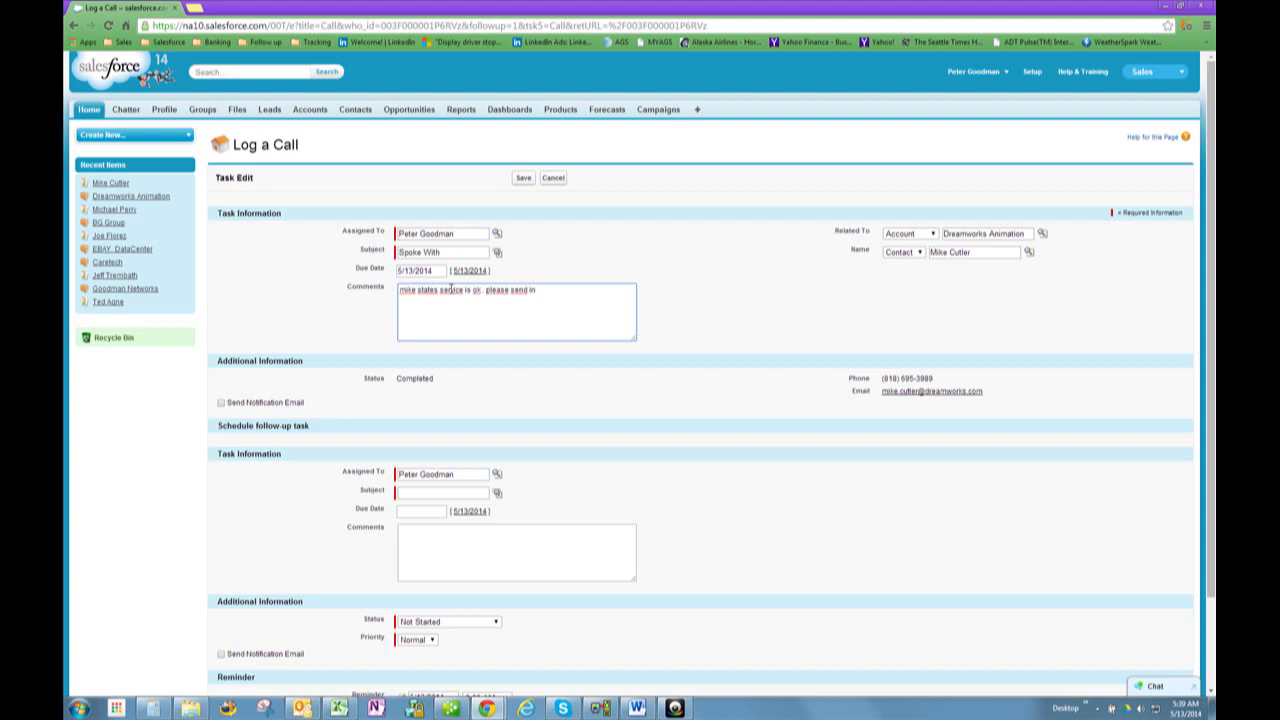
text(offor on aga)
Step: Schedule a Send Email follow-up task due 5/13/2014 with the comment "intl services" and save the call log
click(422, 494)
text(S)
key(Down)
key(Tab)
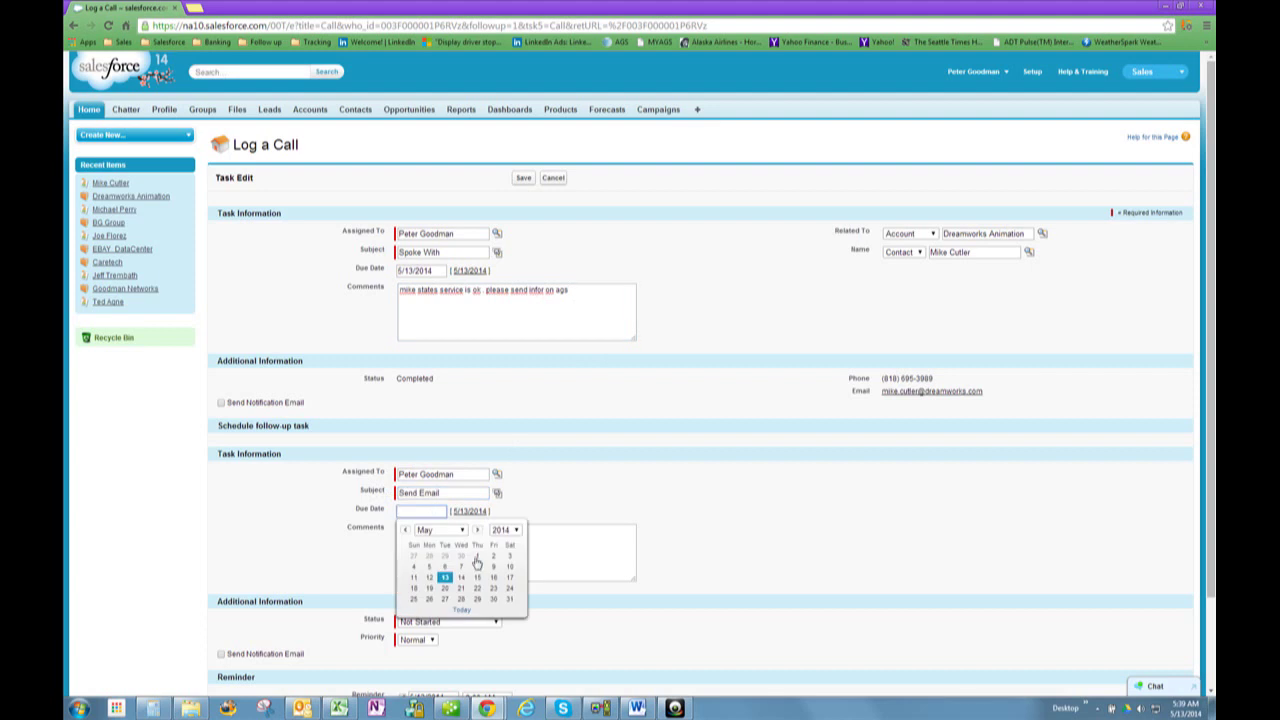
click(445, 578)
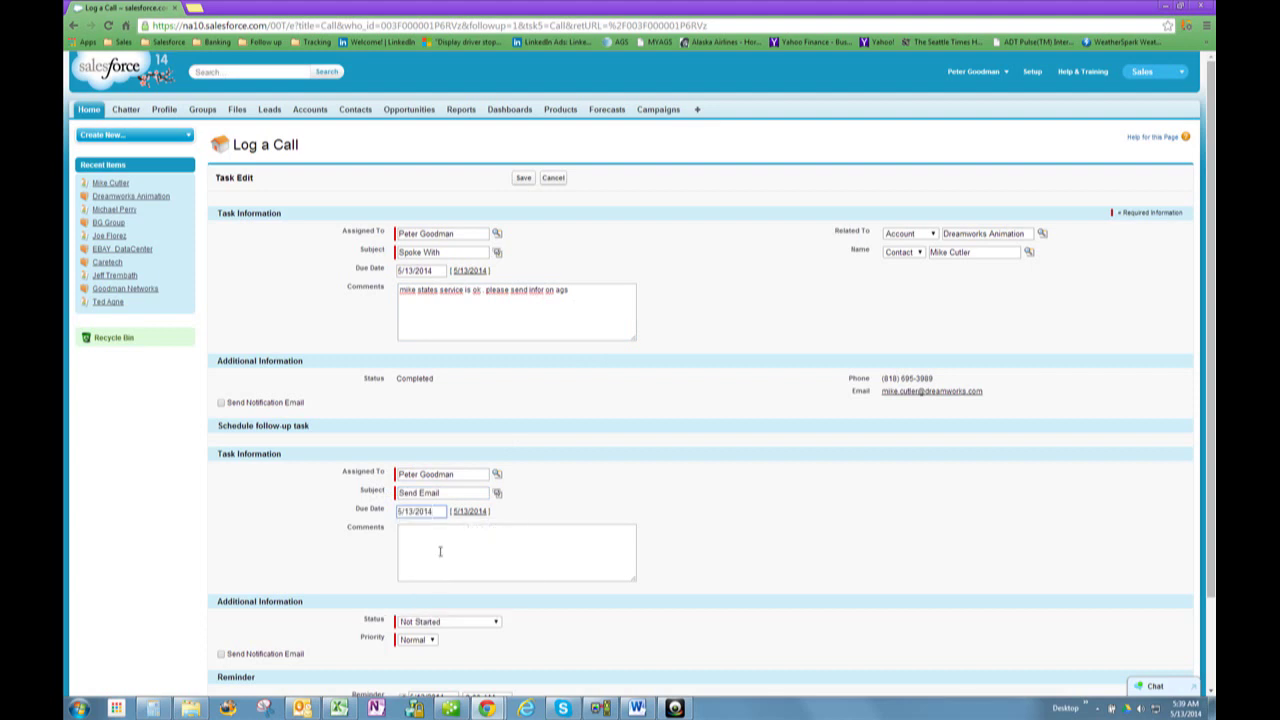
click(441, 551)
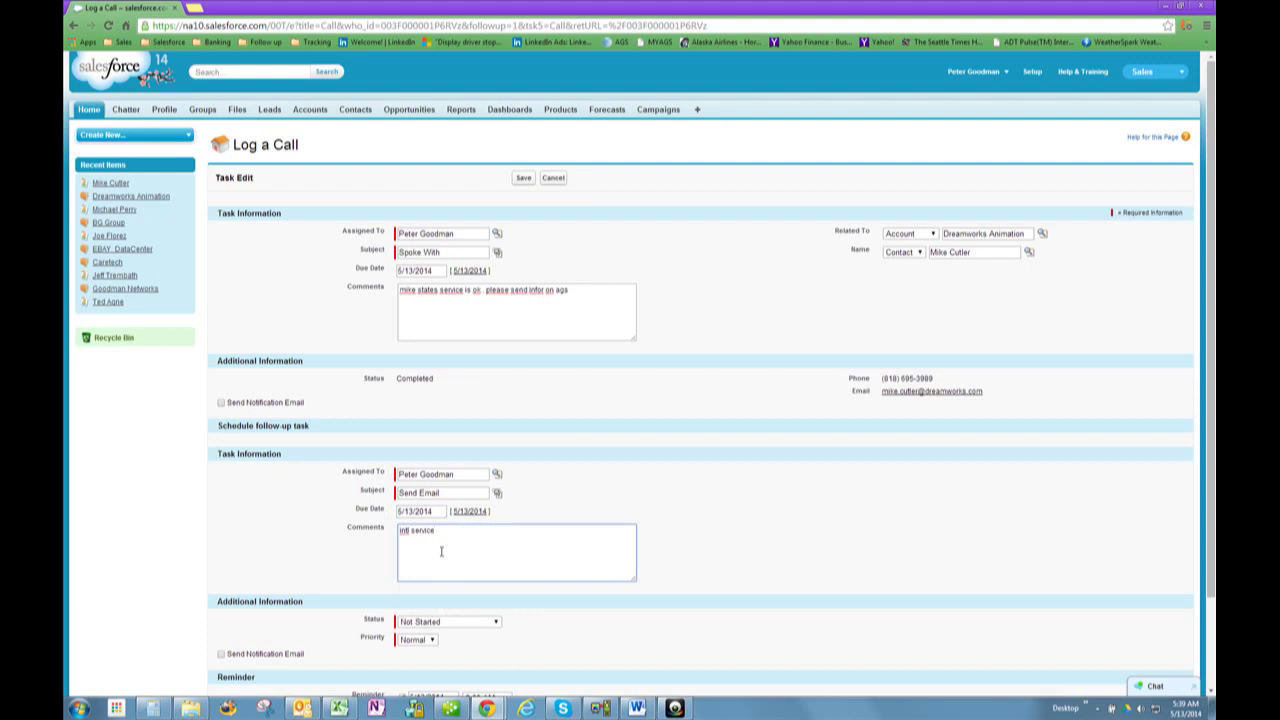
text(intl services)
click(520, 181)
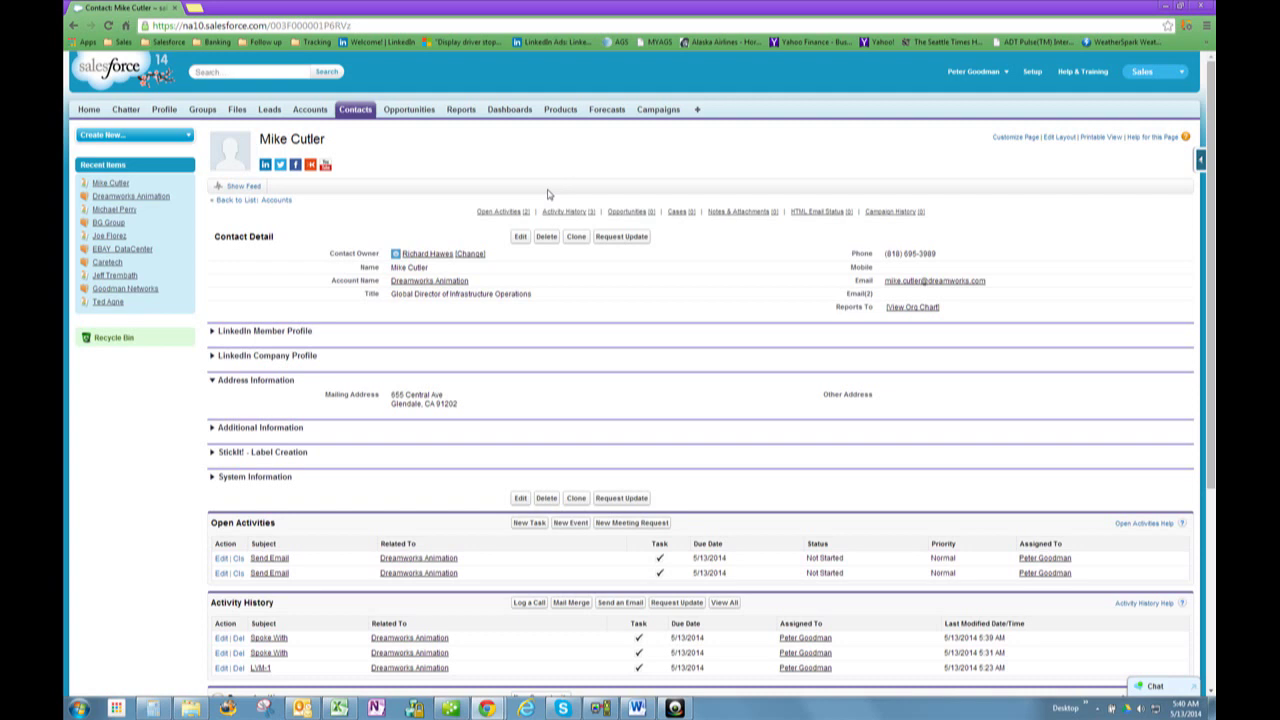
Step: Set the Dreamworks Animation account's Type to Follow up and save the account
click(448, 284)
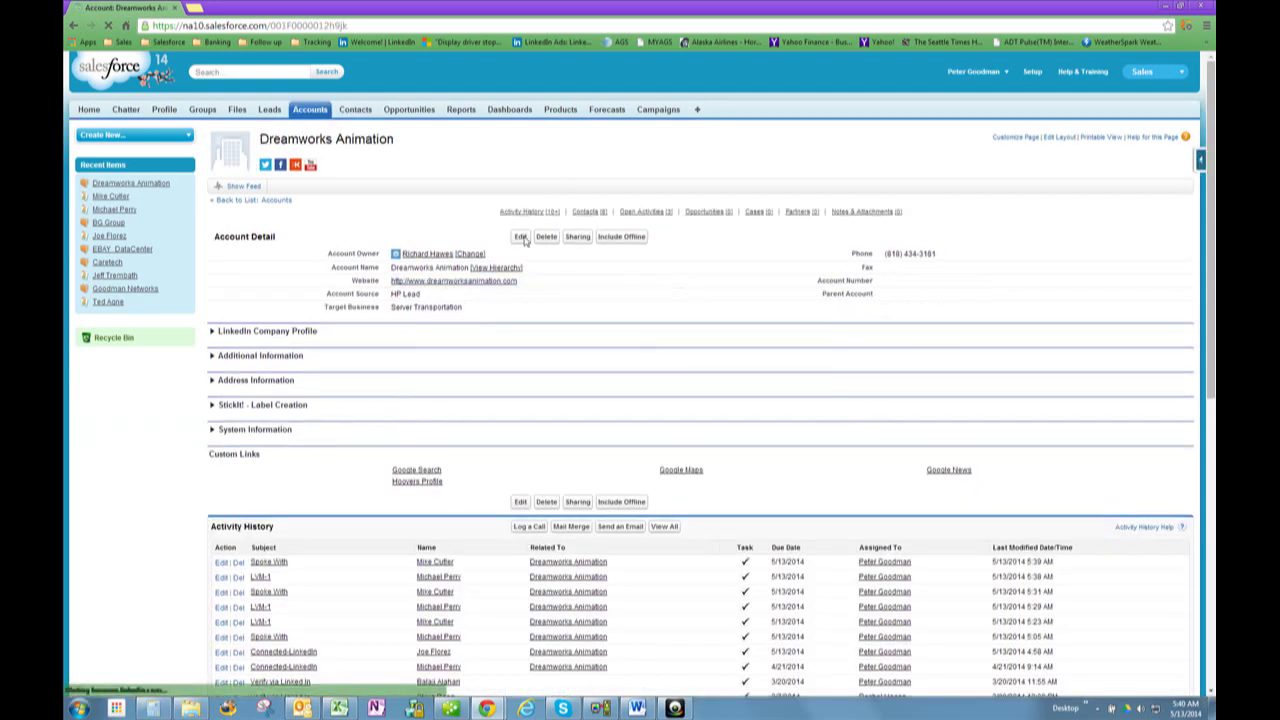
click(523, 238)
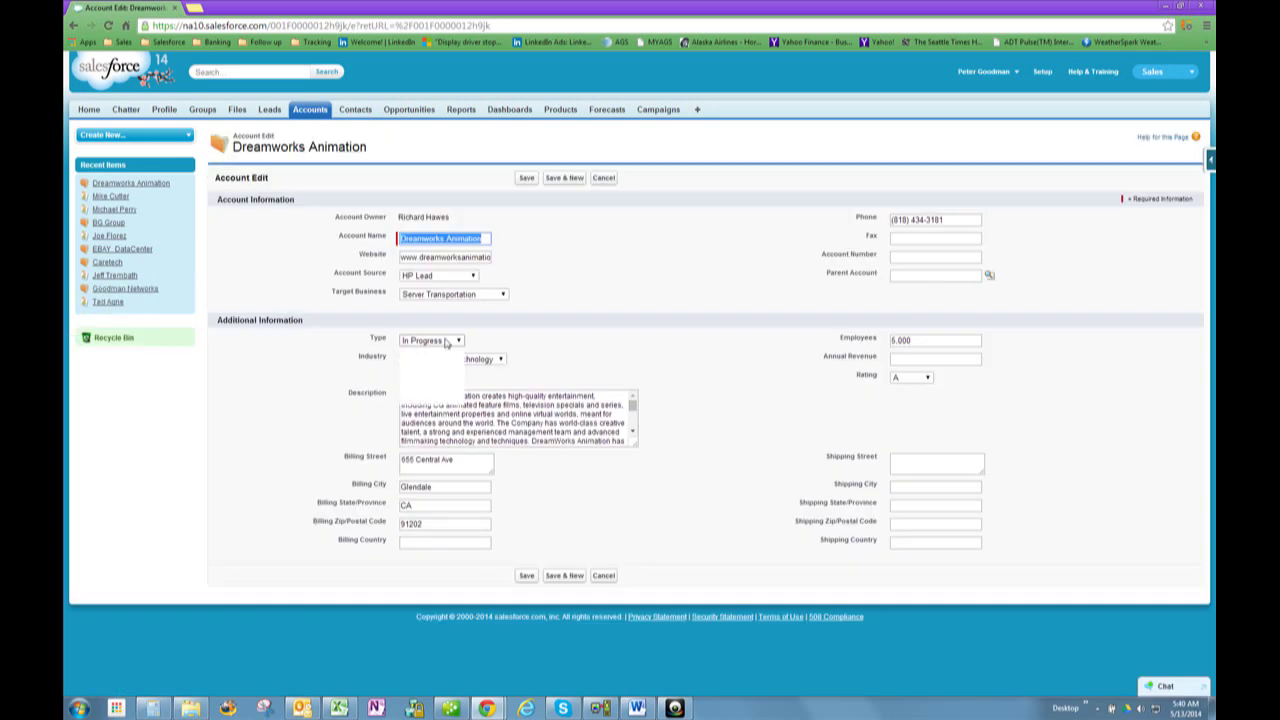
click(447, 343)
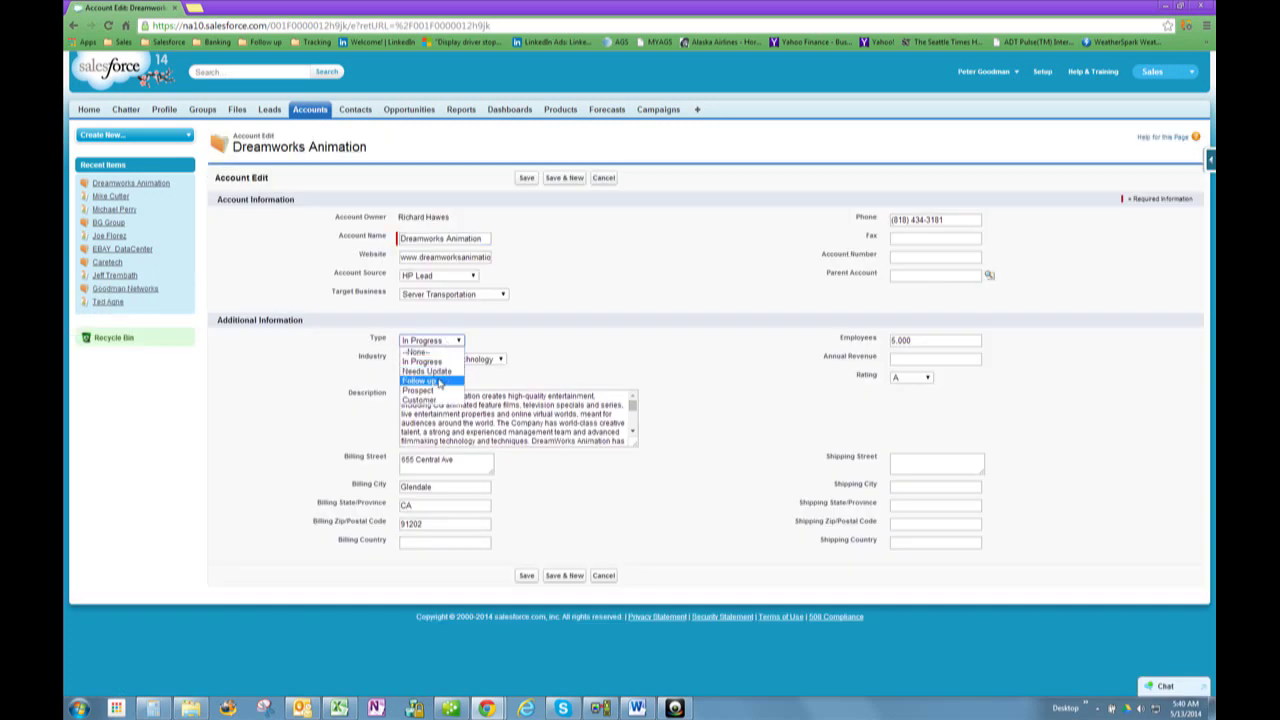
click(440, 381)
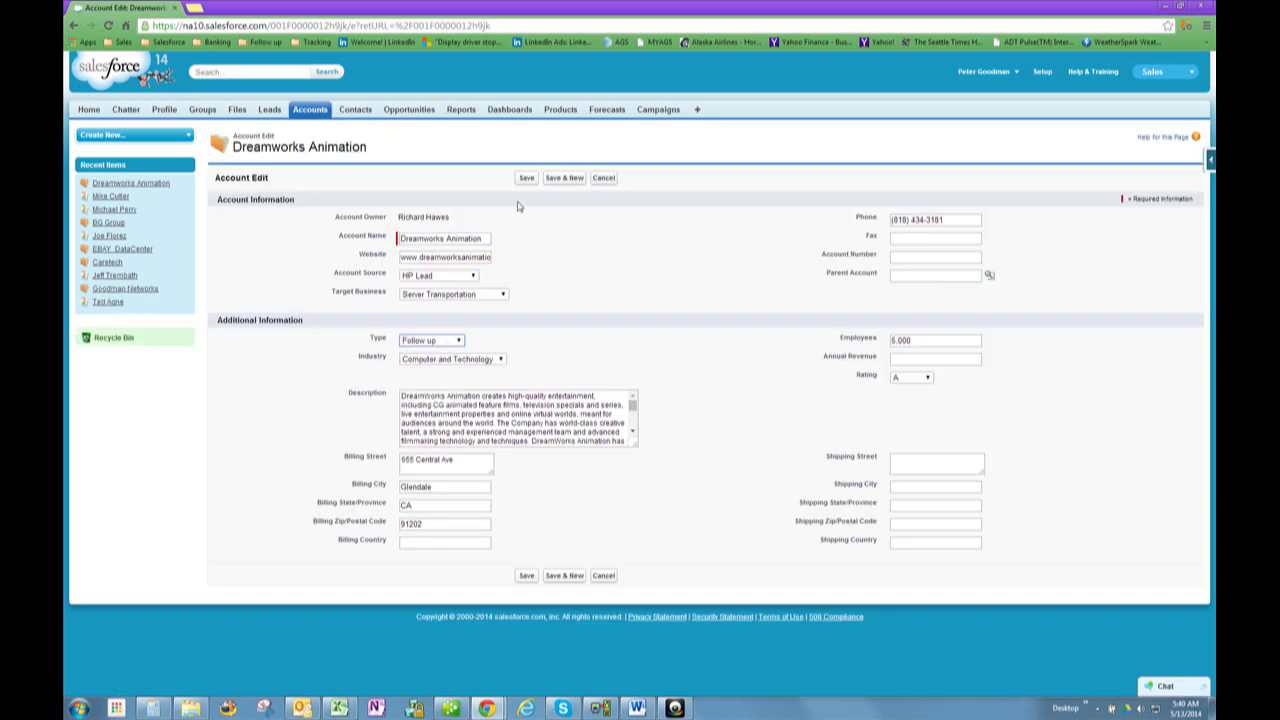
click(527, 178)
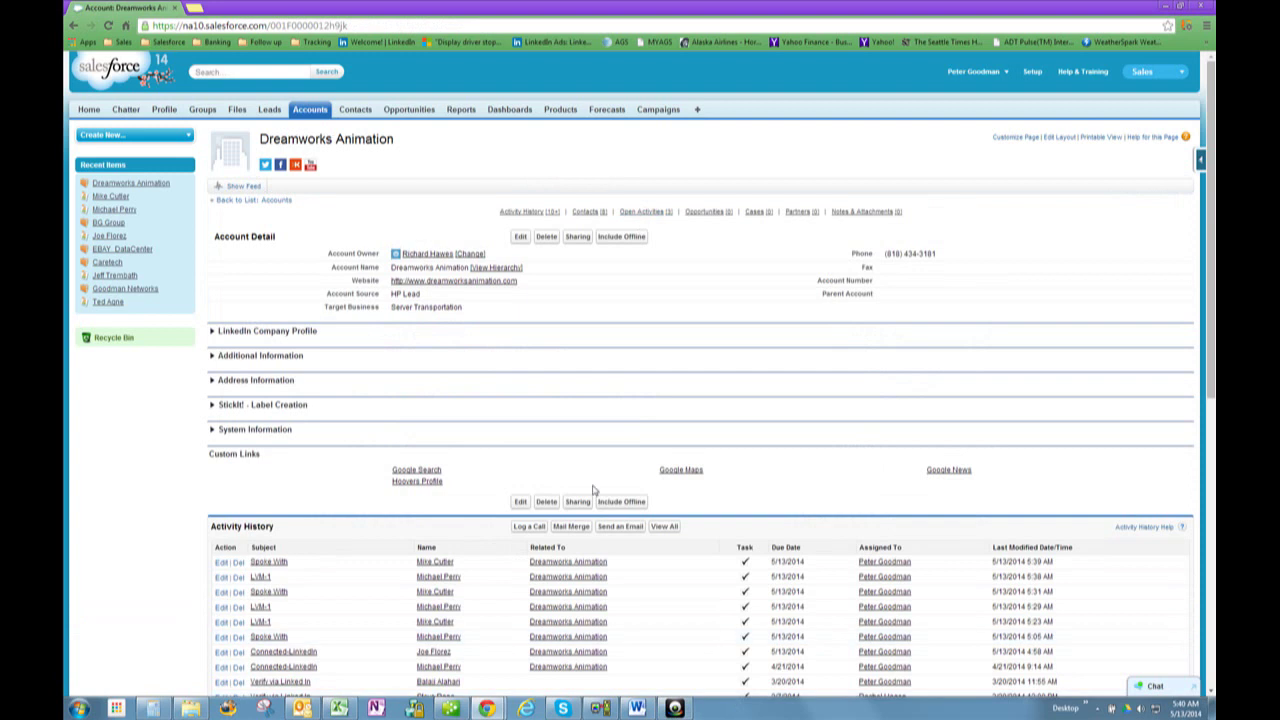
click(676, 708)
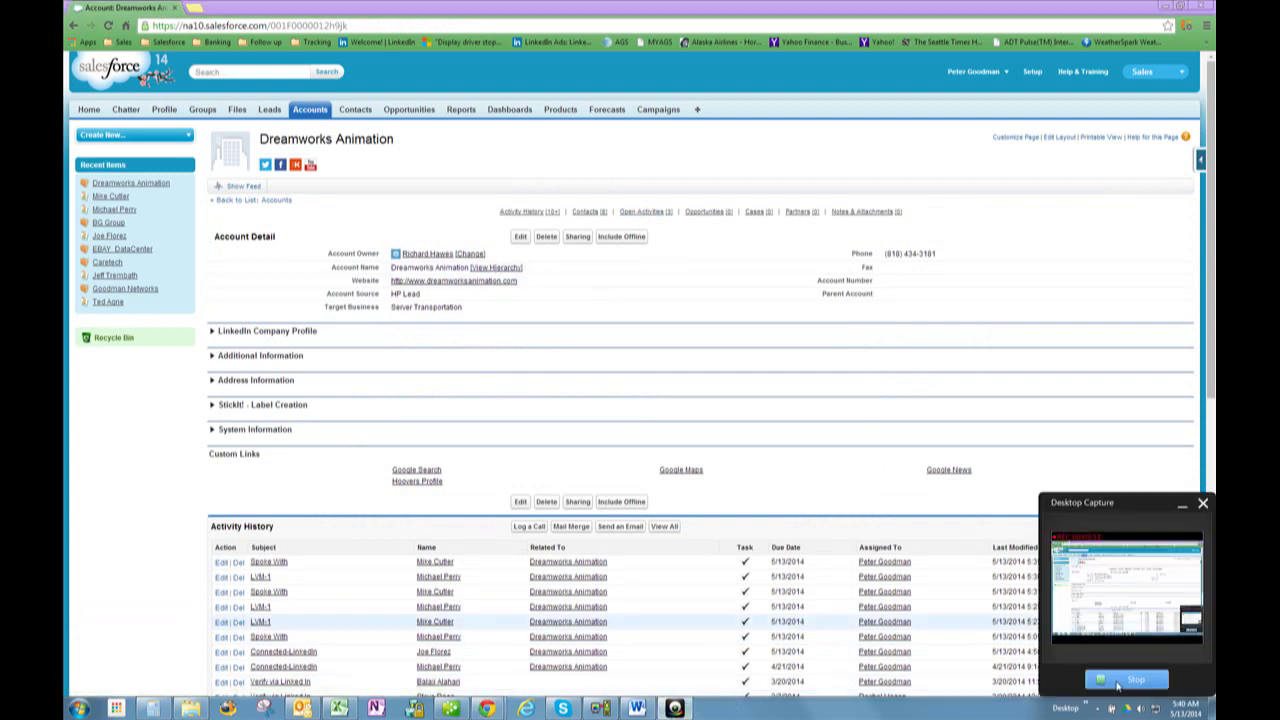